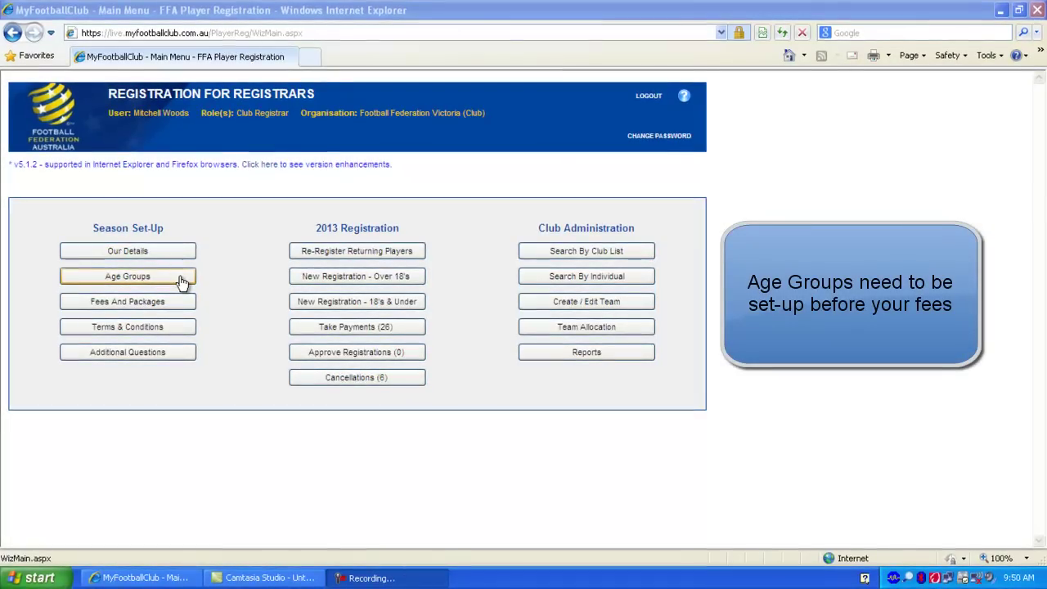
Open the age groups set-up and review the complete list of existing age groups with all records shown.
{"action": "left_click", "coordinate": [182, 282]}
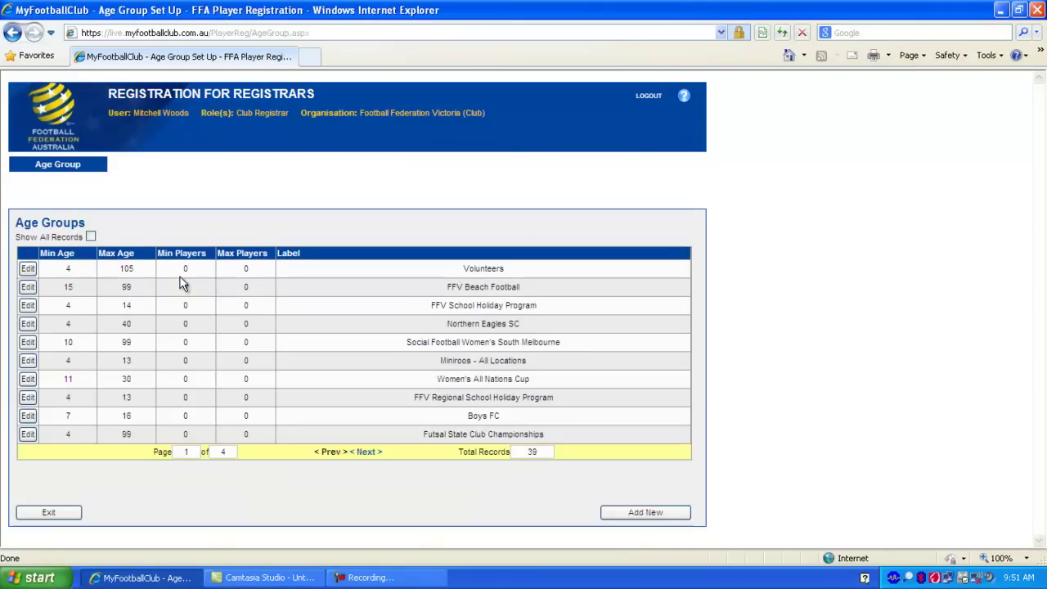
{"action": "left_click", "coordinate": [90, 237]}
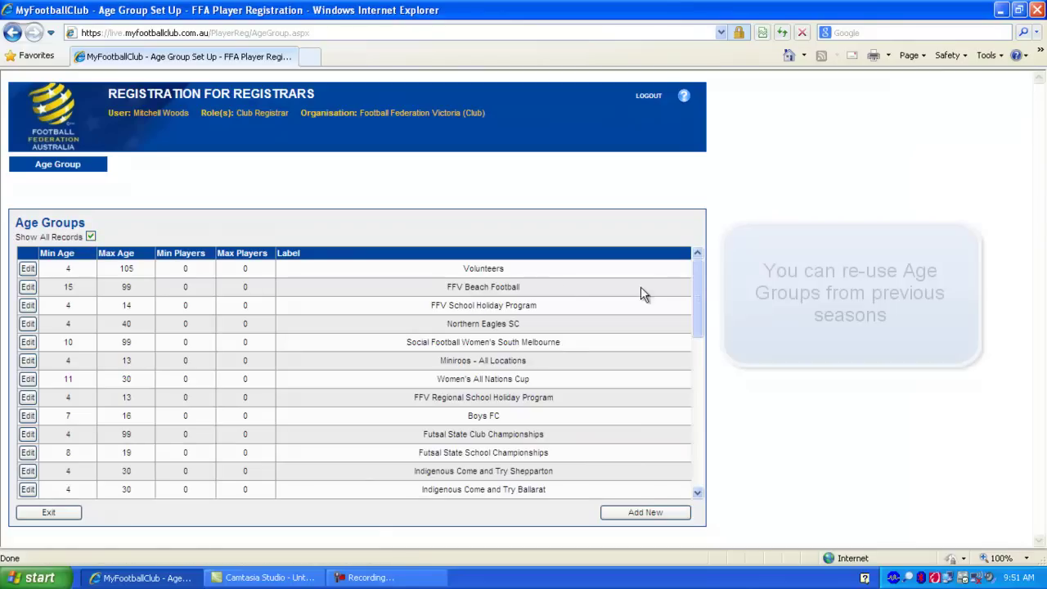
{"action": "left_click_drag", "start_coordinate": [701, 280], "coordinate": [699, 304]}
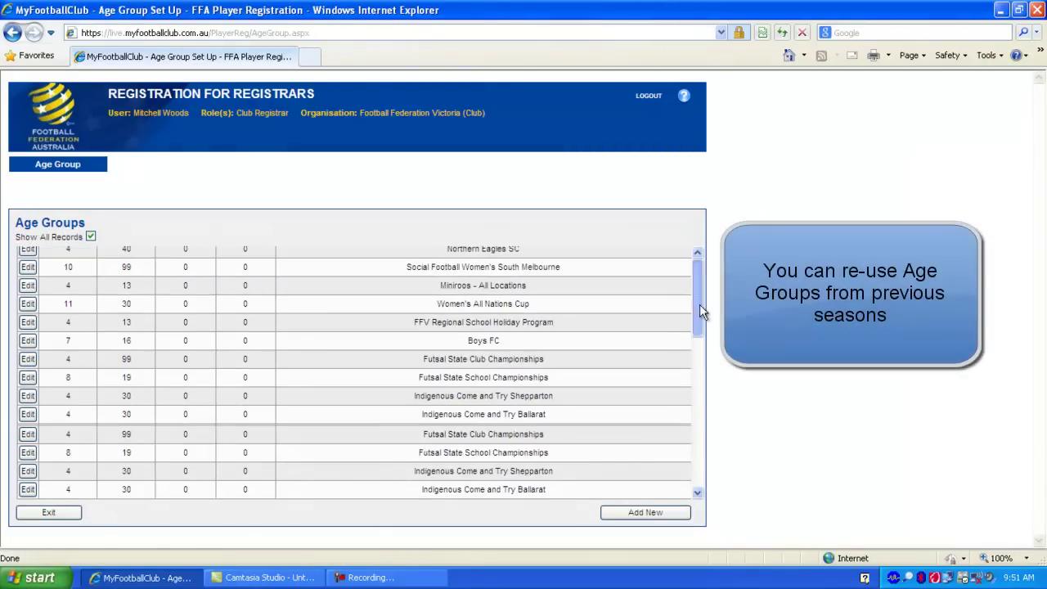
{"action": "left_click_drag", "start_coordinate": [689, 363], "coordinate": [679, 472]}
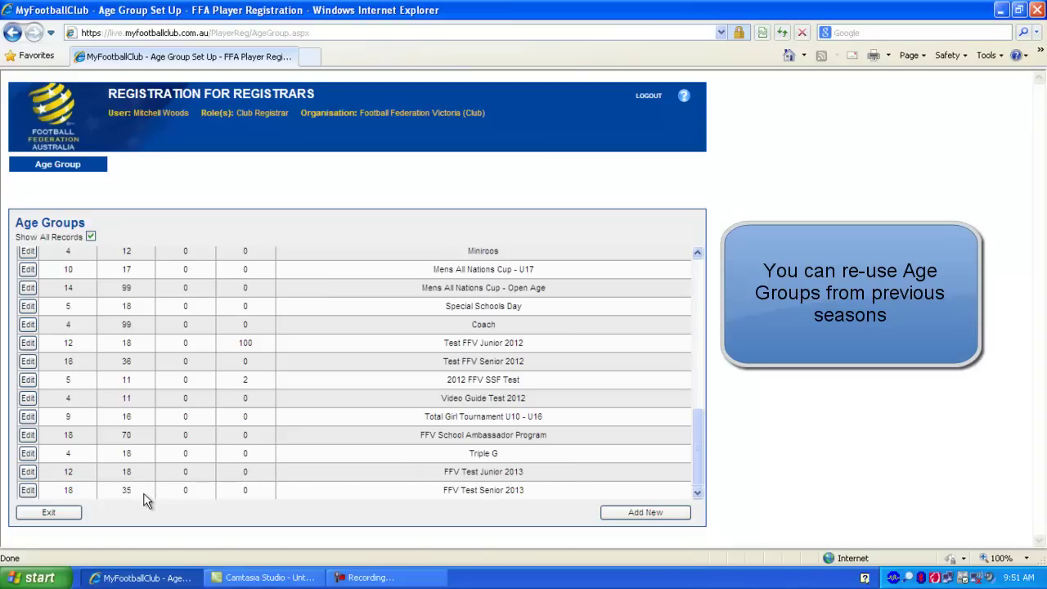
Fill in a new age group for ages 12 to 18 labelled 2013 Juniors, and exit without saving it.
{"action": "left_click", "coordinate": [634, 513]}
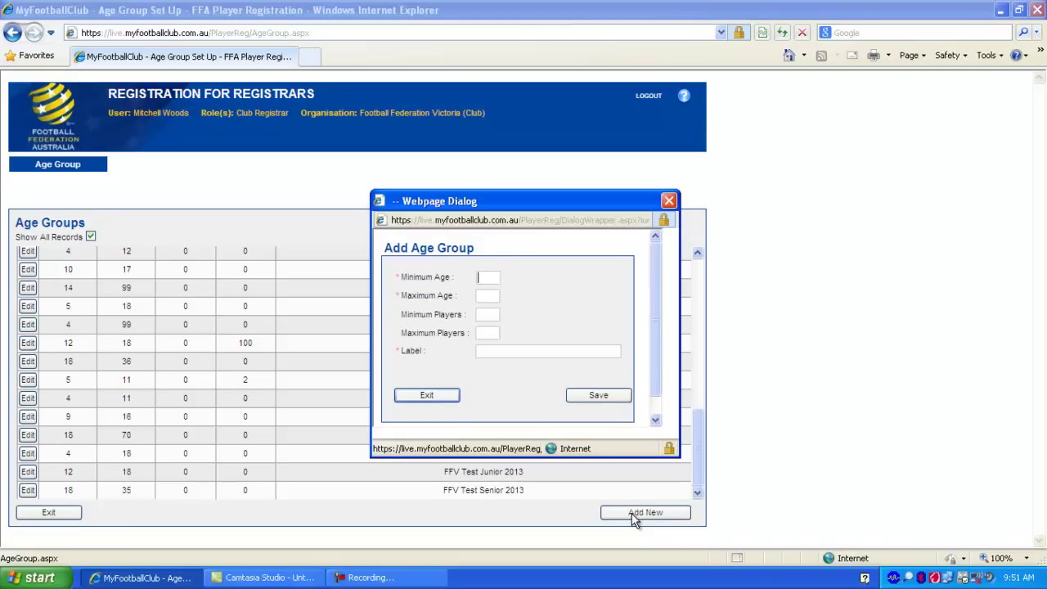
{"action": "left_click", "coordinate": [492, 291]}
{"action": "type", "text": "18"}
{"action": "left_click", "coordinate": [491, 350]}
{"action": "type", "text": "2013"}
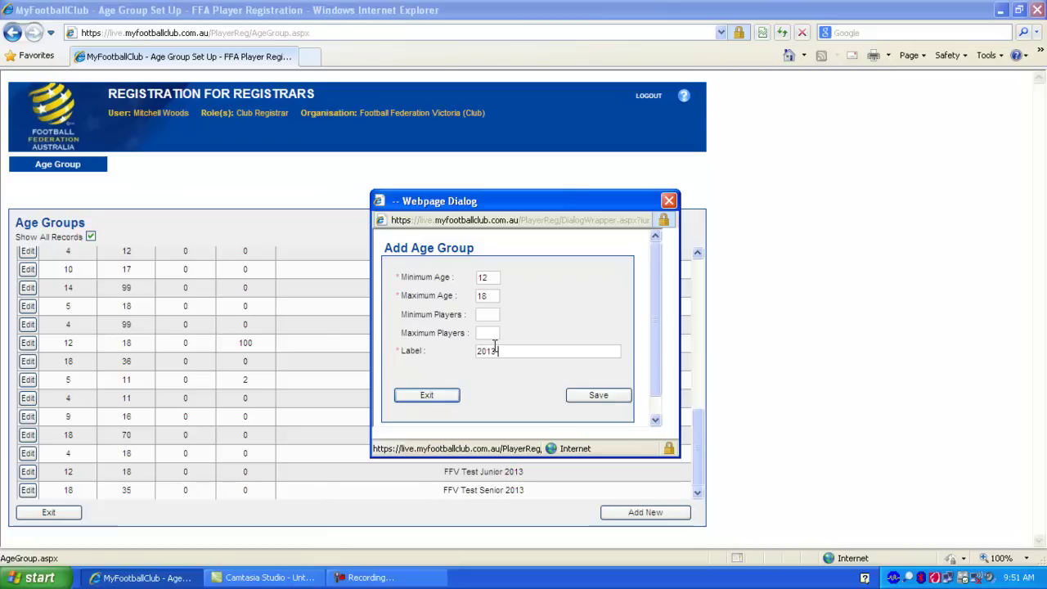
{"action": "type", "text": " Juniors"}
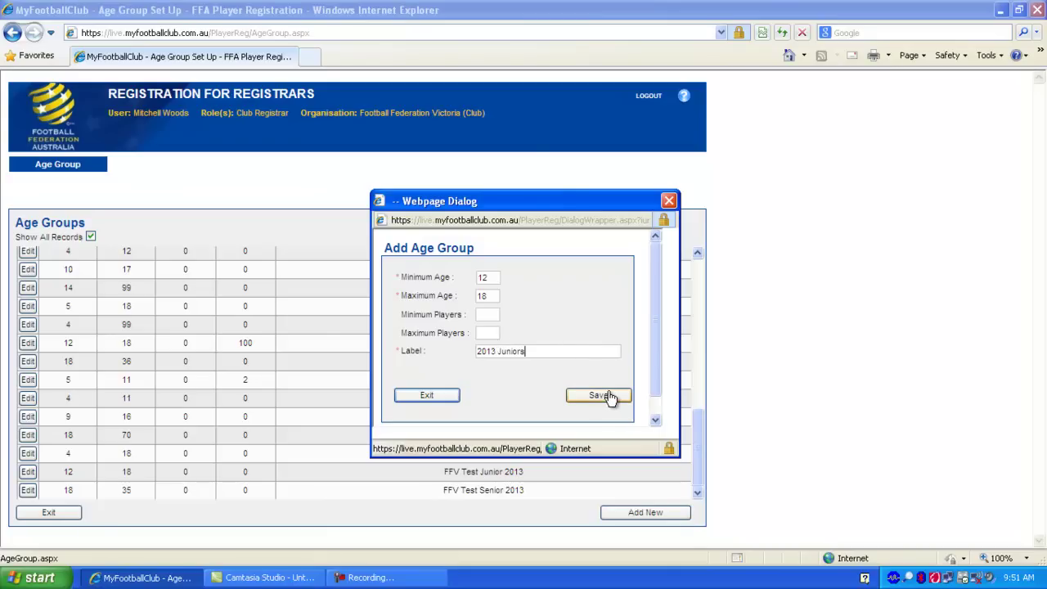
{"action": "left_click", "coordinate": [448, 396]}
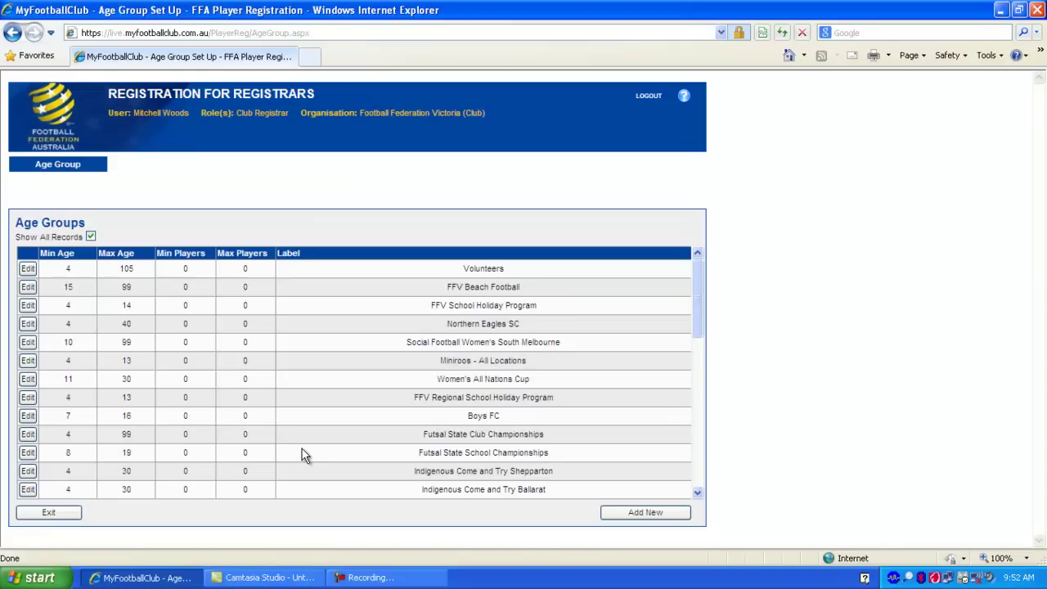
Exit the age groups set-up and open the fees and packages list.
{"action": "left_click", "coordinate": [52, 513]}
{"action": "left_click", "coordinate": [488, 336]}
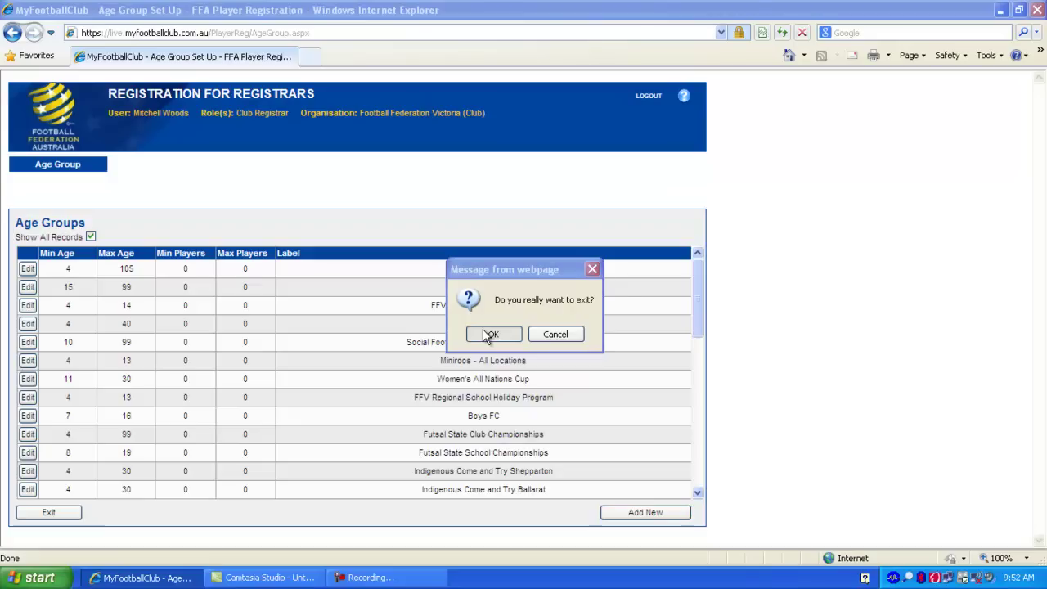
{"action": "left_click", "coordinate": [488, 334]}
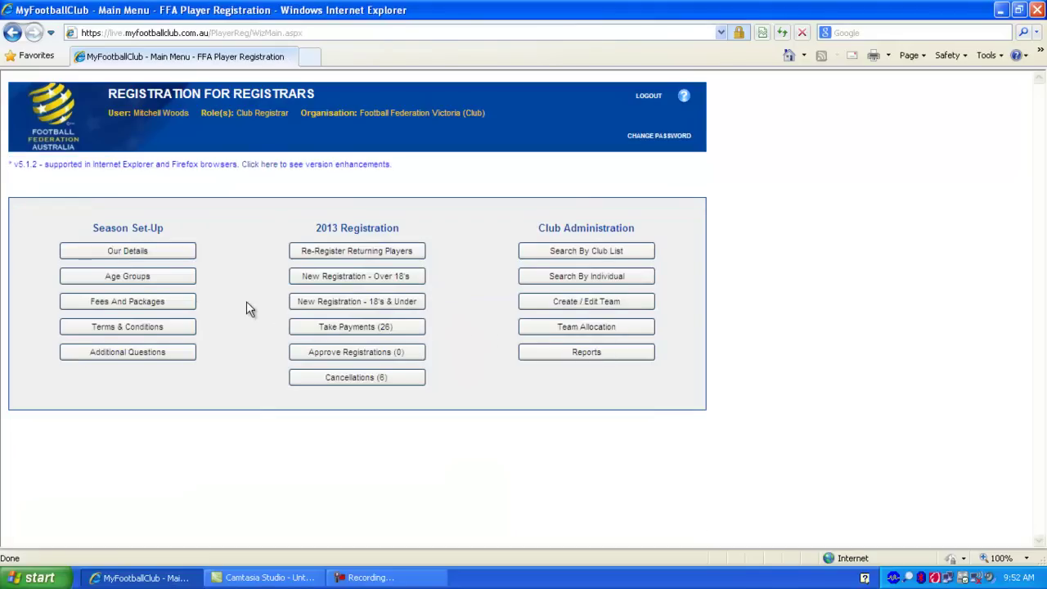
{"action": "left_click", "coordinate": [169, 304]}
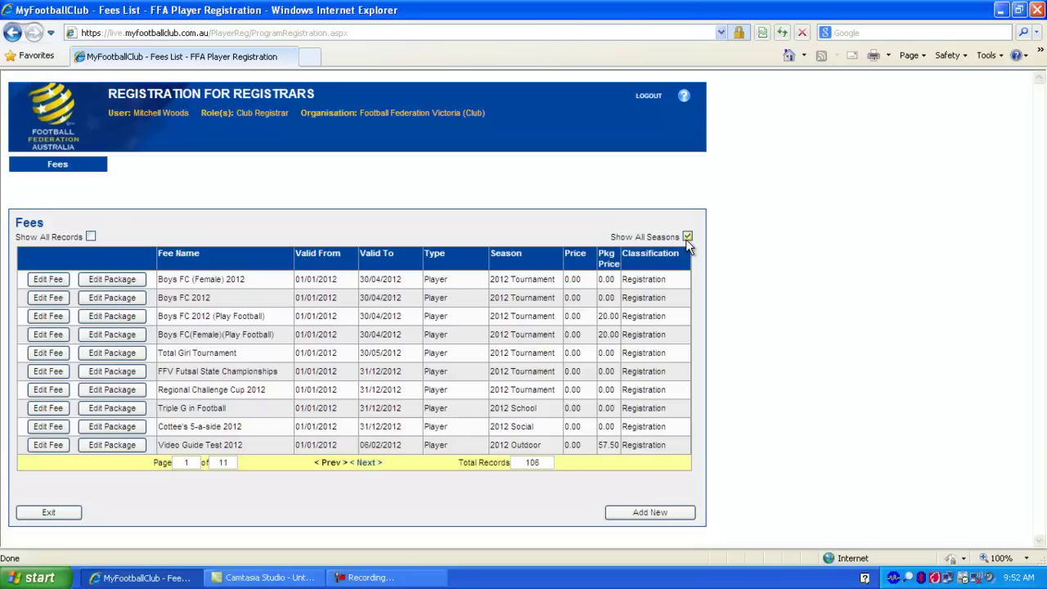
Start a new fee with football type Outdoor, type Player and season 2013 Outdoor.
{"action": "left_click", "coordinate": [659, 517]}
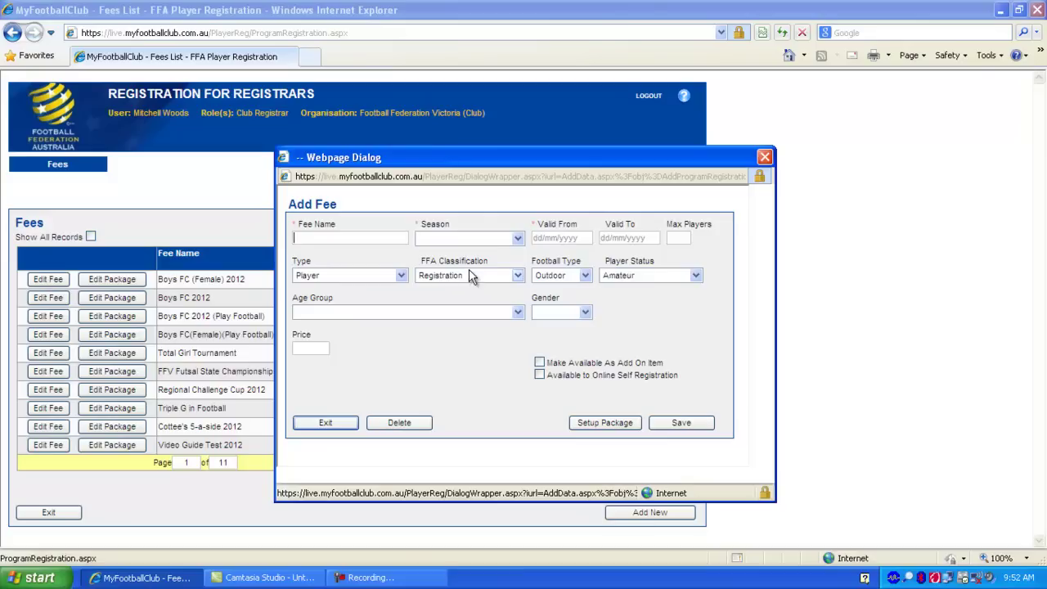
{"action": "left_click", "coordinate": [582, 276]}
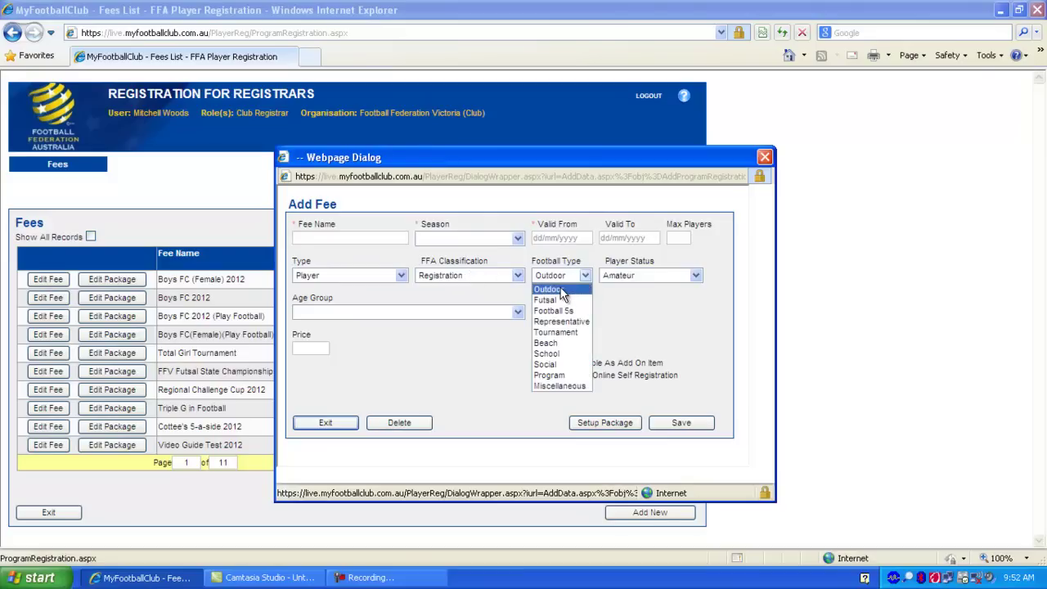
{"action": "left_click", "coordinate": [546, 289]}
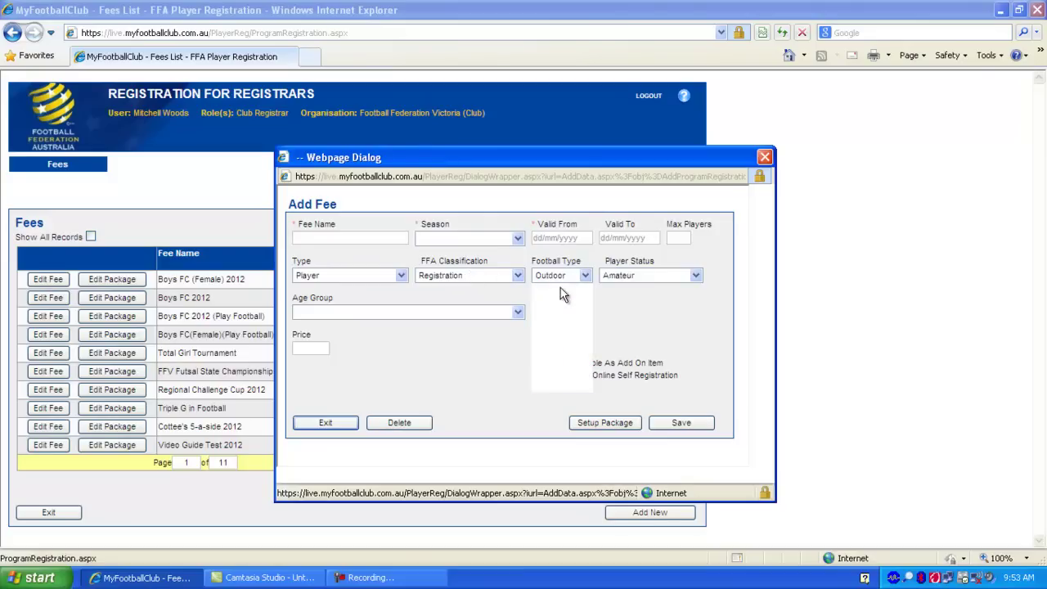
{"action": "left_click", "coordinate": [402, 277]}
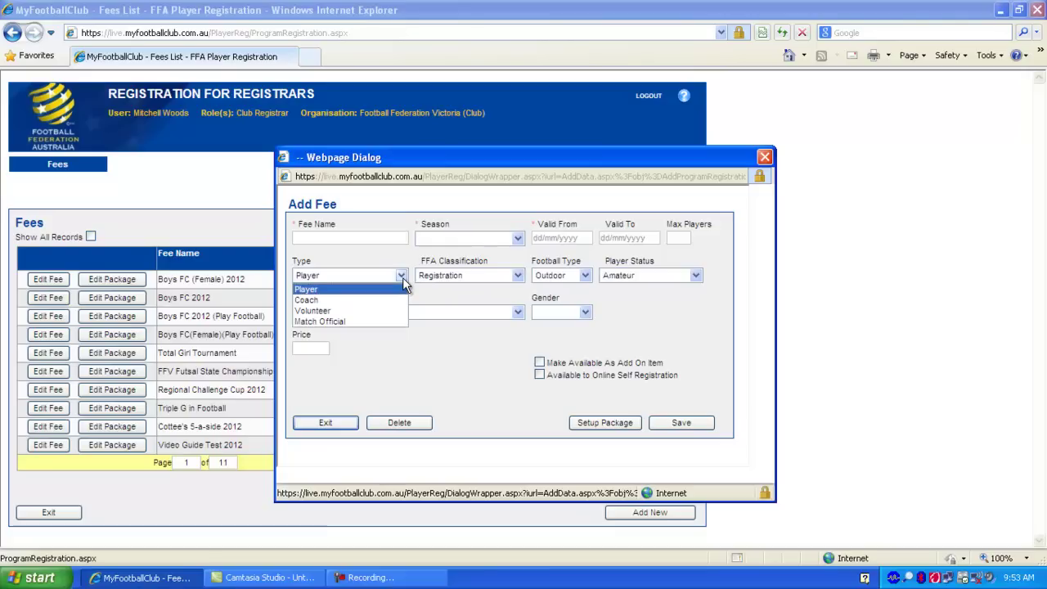
{"action": "left_click", "coordinate": [404, 278]}
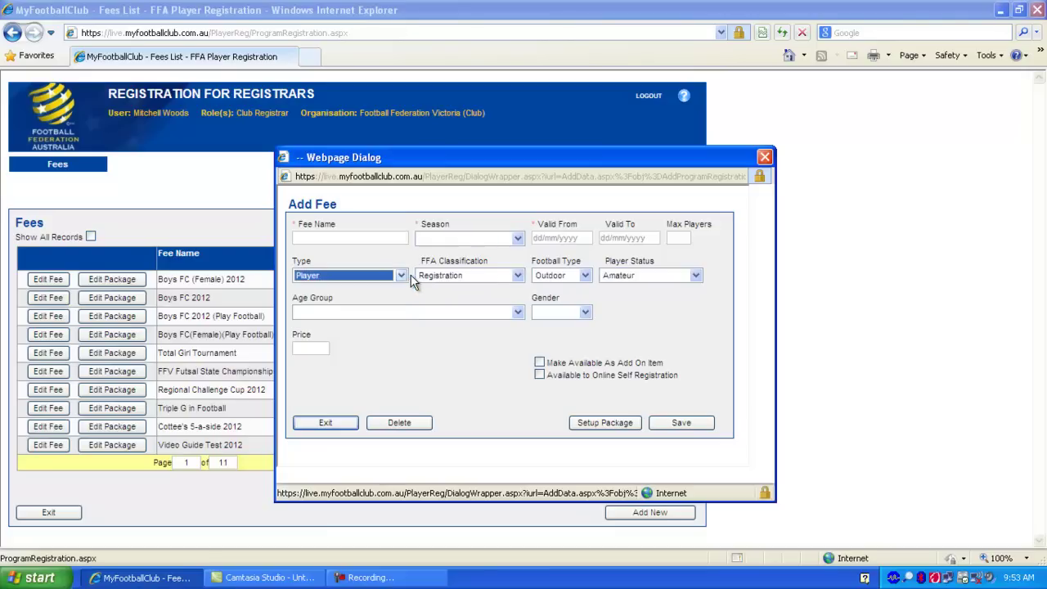
{"action": "left_click", "coordinate": [517, 238]}
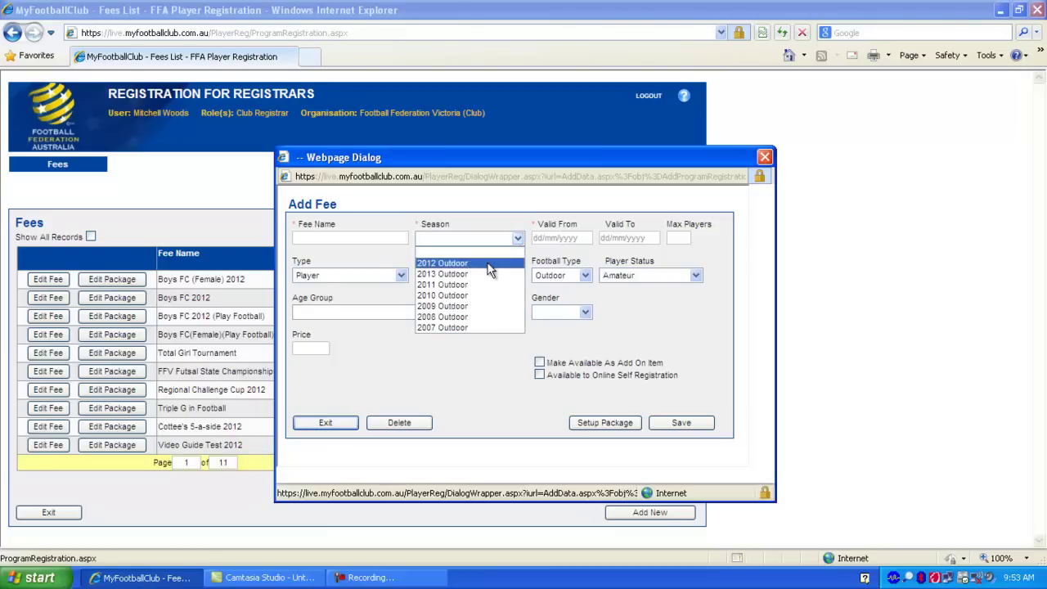
{"action": "left_click", "coordinate": [468, 273]}
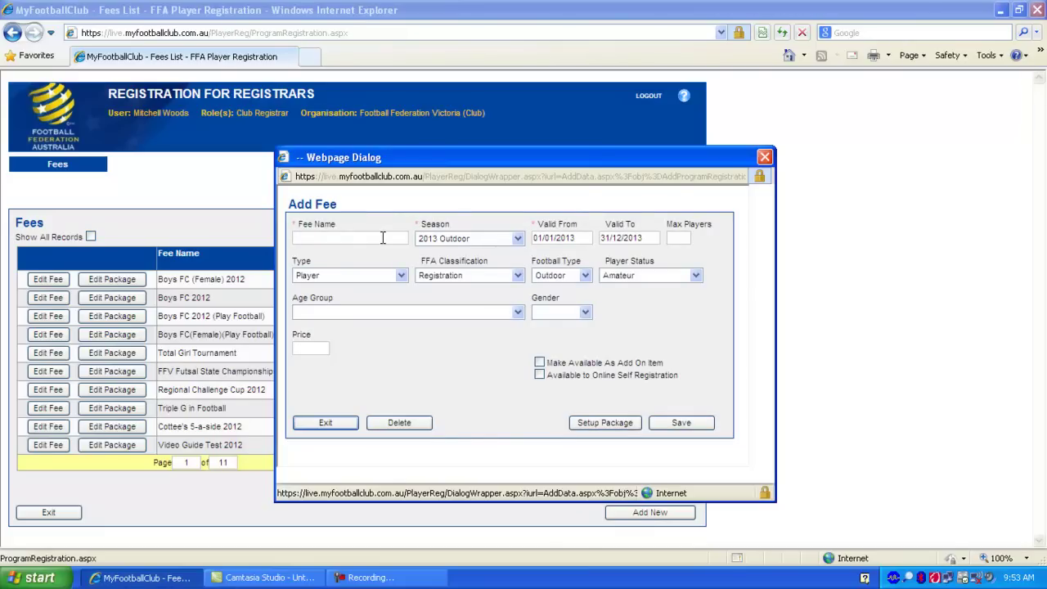
Name the fee FFV Video Guide Senior 2013 and assign it the FFV Test Senior 2013 age group.
{"action": "type", "text": "FFV Video Guide Sen"}
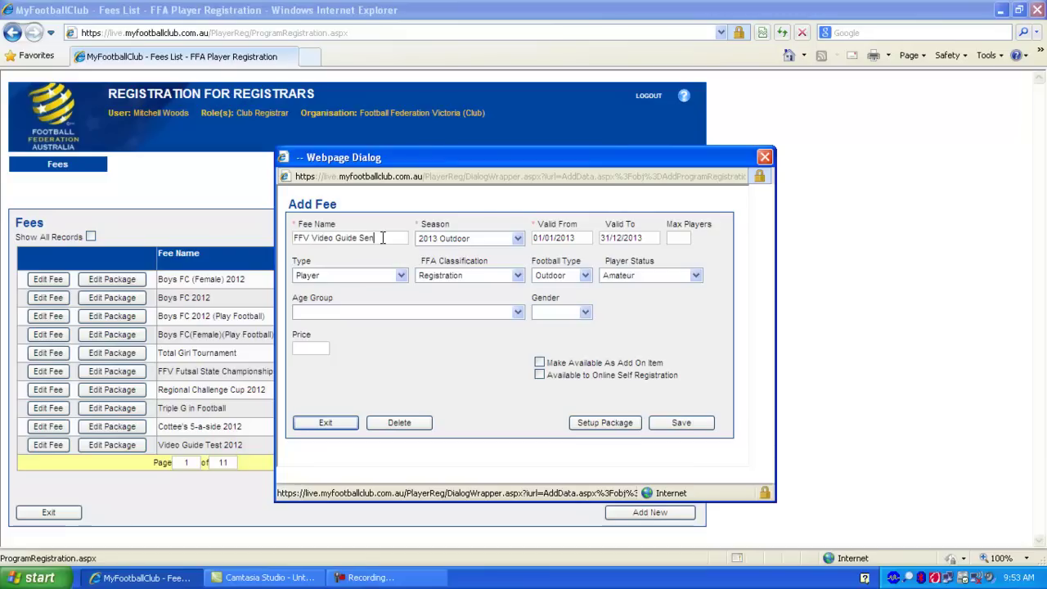
{"action": "type", "text": "ior 2013"}
{"action": "left_click", "coordinate": [499, 315]}
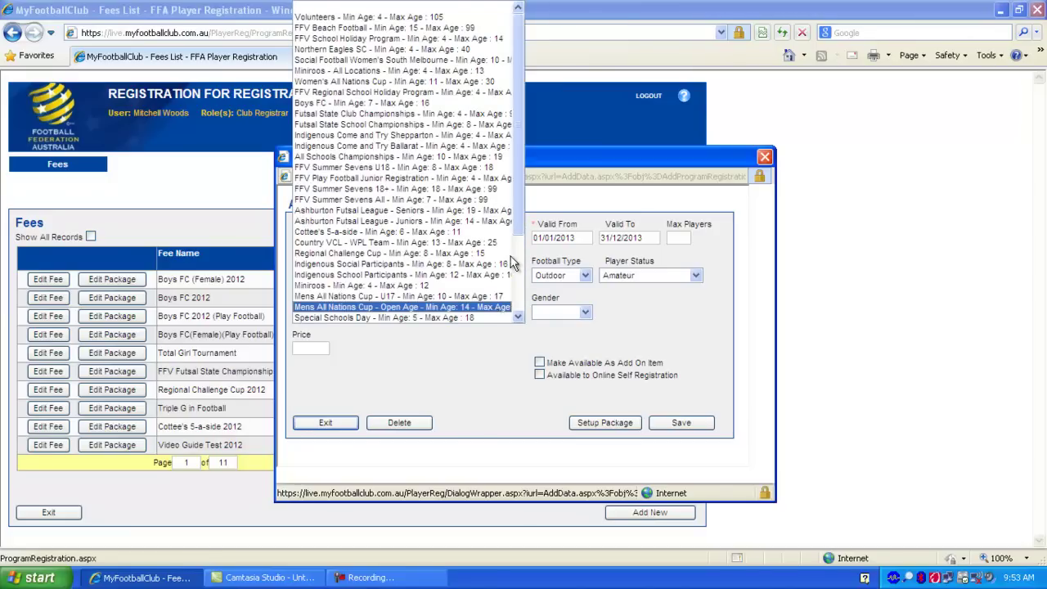
{"action": "scroll", "coordinate": [520, 260], "scroll_direction": "down", "scroll_amount": 1}
{"action": "scroll", "coordinate": [520, 278], "scroll_direction": "down", "scroll_amount": 2}
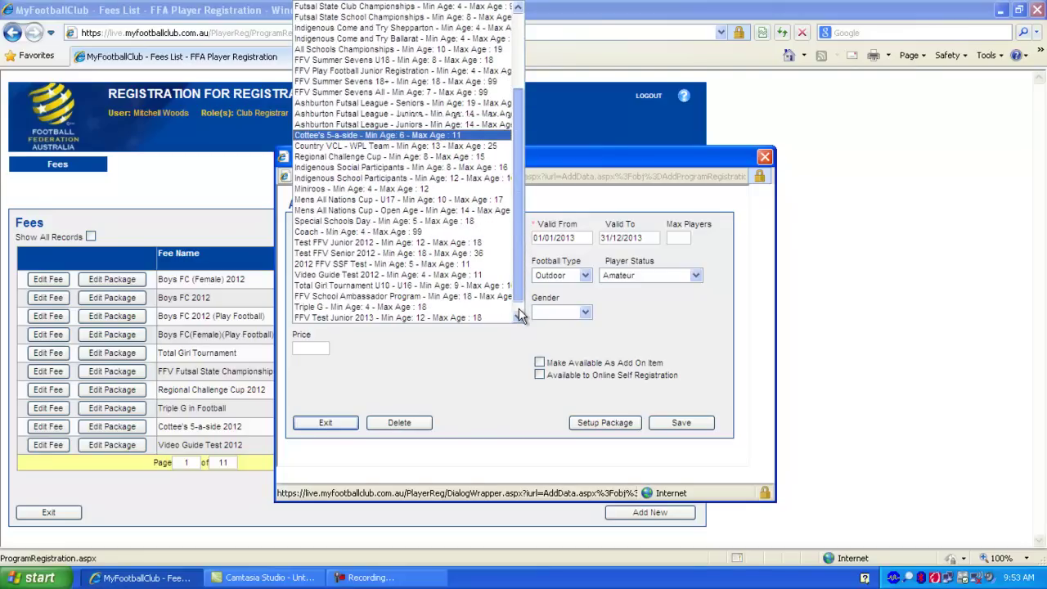
{"action": "left_click", "coordinate": [519, 316]}
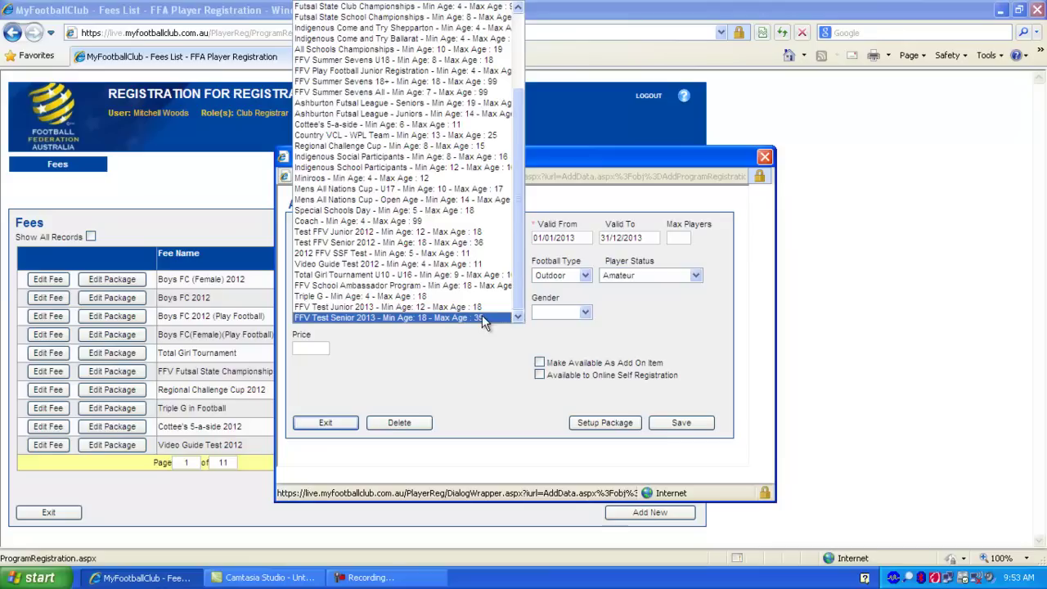
{"action": "left_click", "coordinate": [470, 319]}
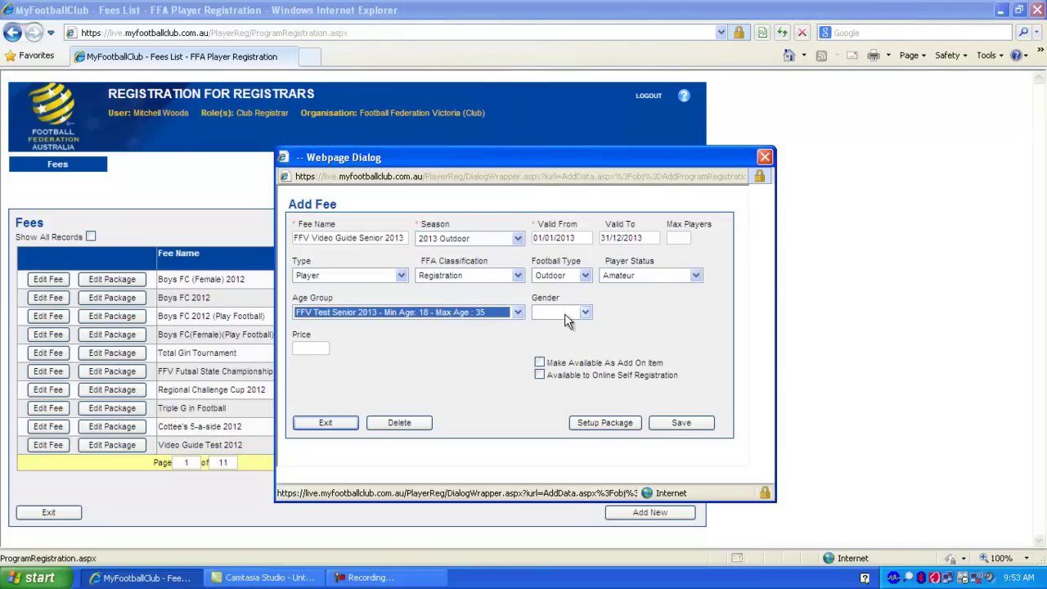
Leave the new fee's gender blank and set its price to 50.
{"action": "left_click", "coordinate": [585, 312]}
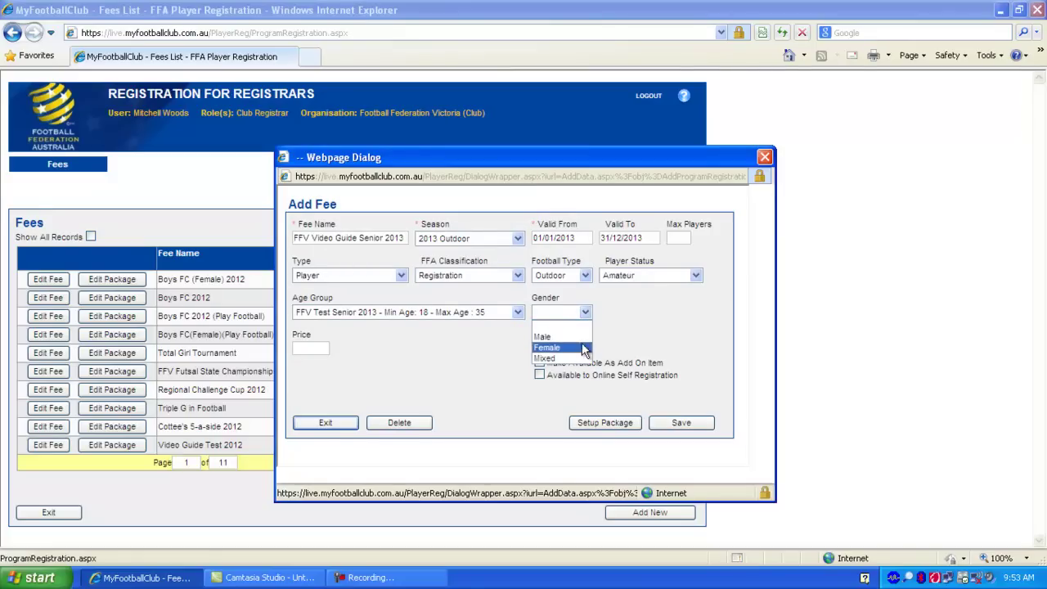
{"action": "left_click", "coordinate": [586, 314]}
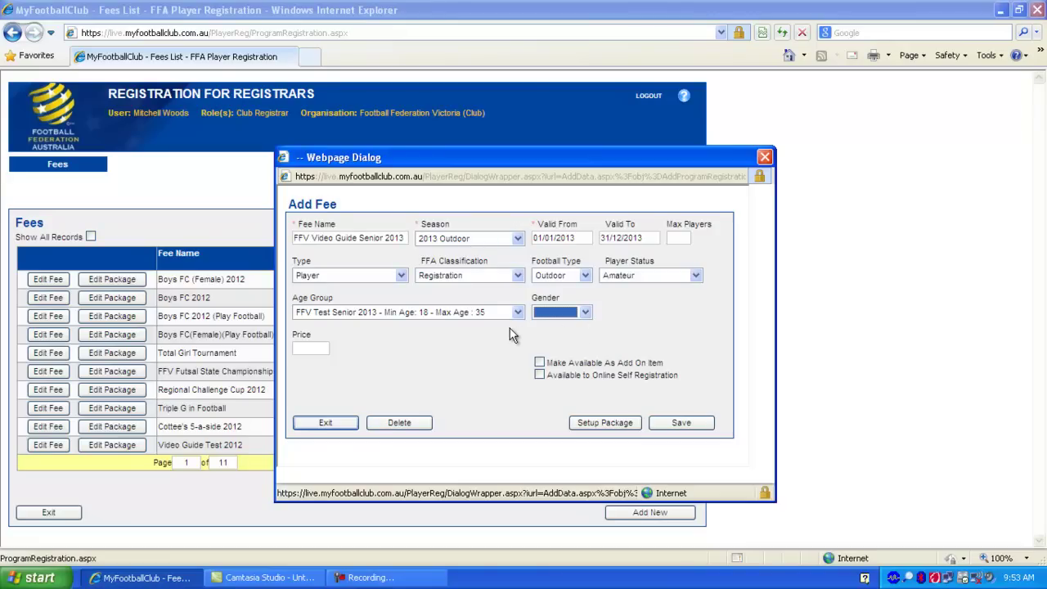
{"action": "left_click", "coordinate": [326, 349]}
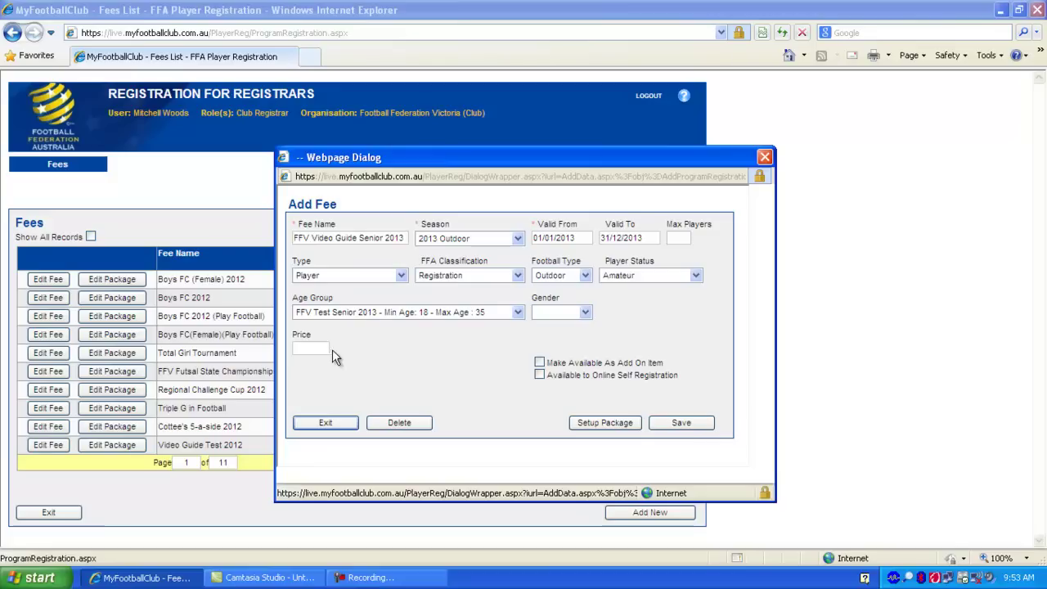
{"action": "type", "text": "50"}
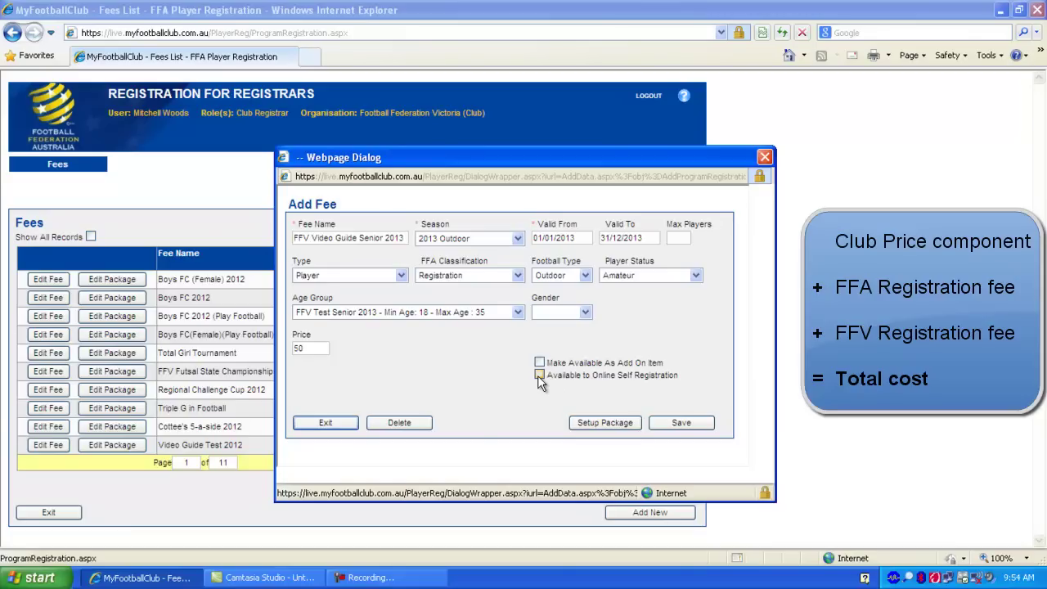
Set up the fee's package with the FFA Senior NRF 2013 and FFV Metro Senior Men/Women fees, and save it.
{"action": "left_click", "coordinate": [600, 424]}
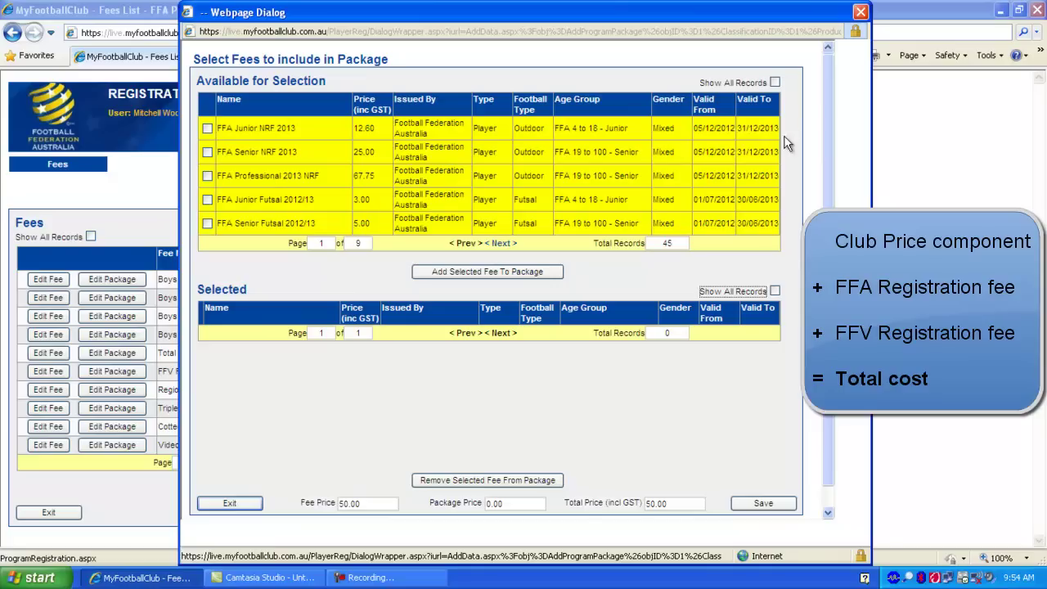
{"action": "left_click", "coordinate": [774, 83]}
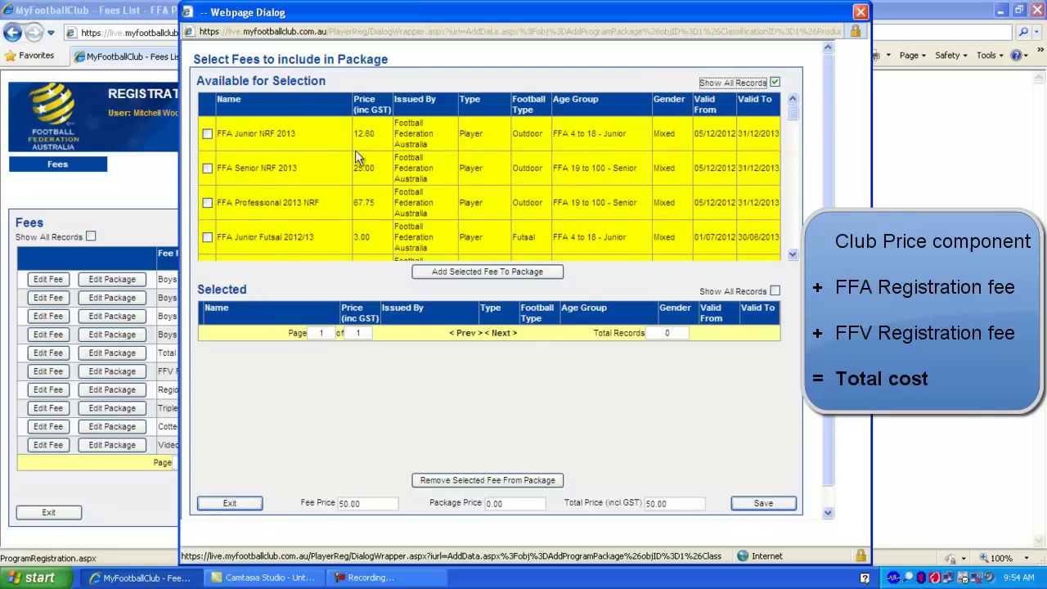
{"action": "left_click", "coordinate": [207, 168]}
{"action": "scroll", "coordinate": [792, 117], "scroll_direction": "down", "scroll_amount": 3}
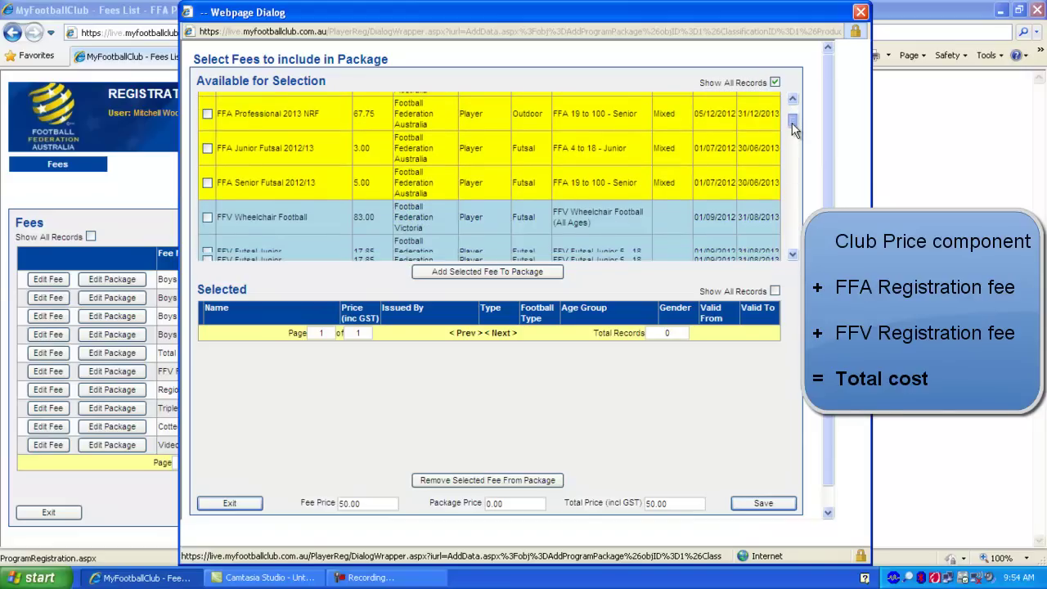
{"action": "left_click_drag", "start_coordinate": [791, 123], "coordinate": [792, 156]}
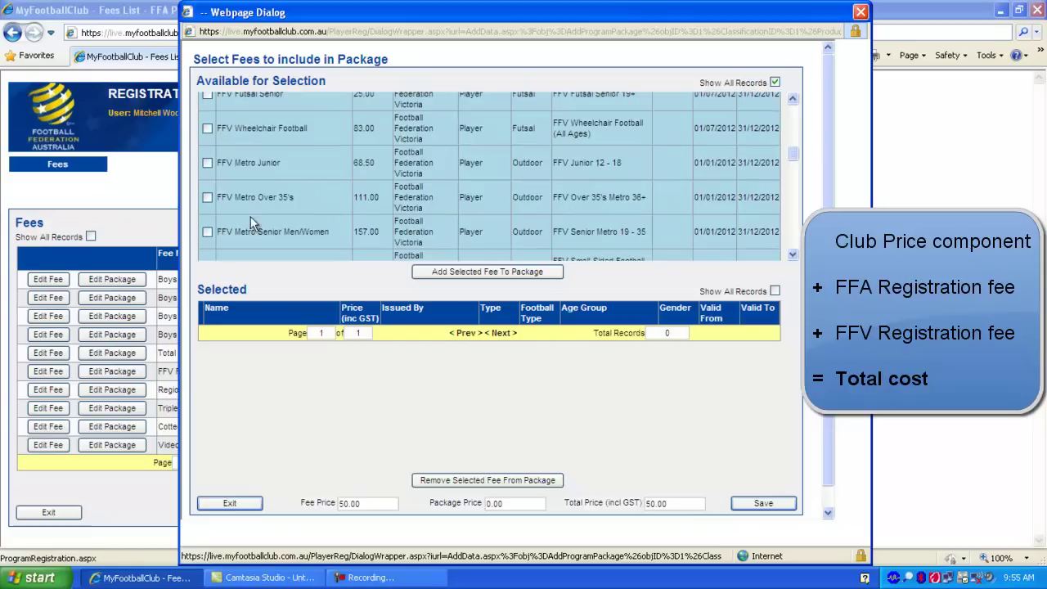
{"action": "left_click", "coordinate": [209, 232]}
{"action": "left_click", "coordinate": [435, 275]}
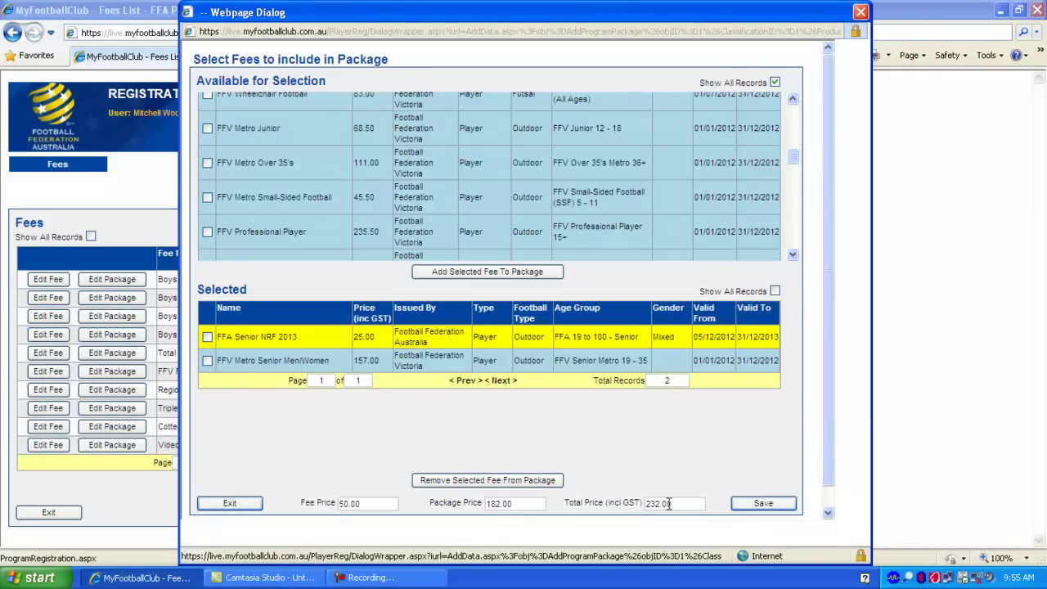
{"action": "left_click", "coordinate": [752, 503]}
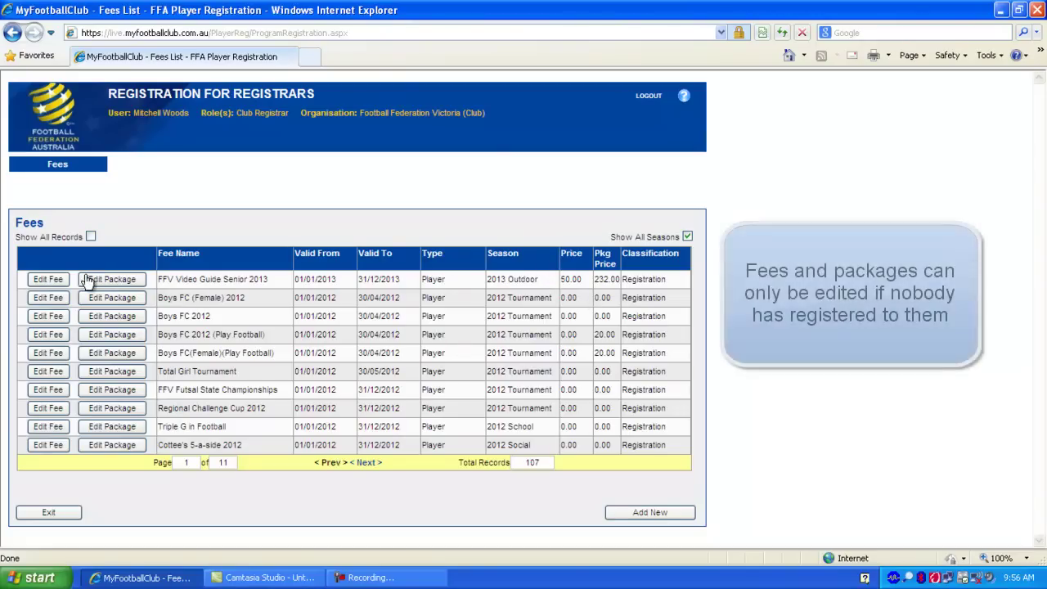
Edit the FFV Video Guide Senior 2013 fee to a price of 68, make it available to online self registration, and save.
{"action": "left_click", "coordinate": [50, 279]}
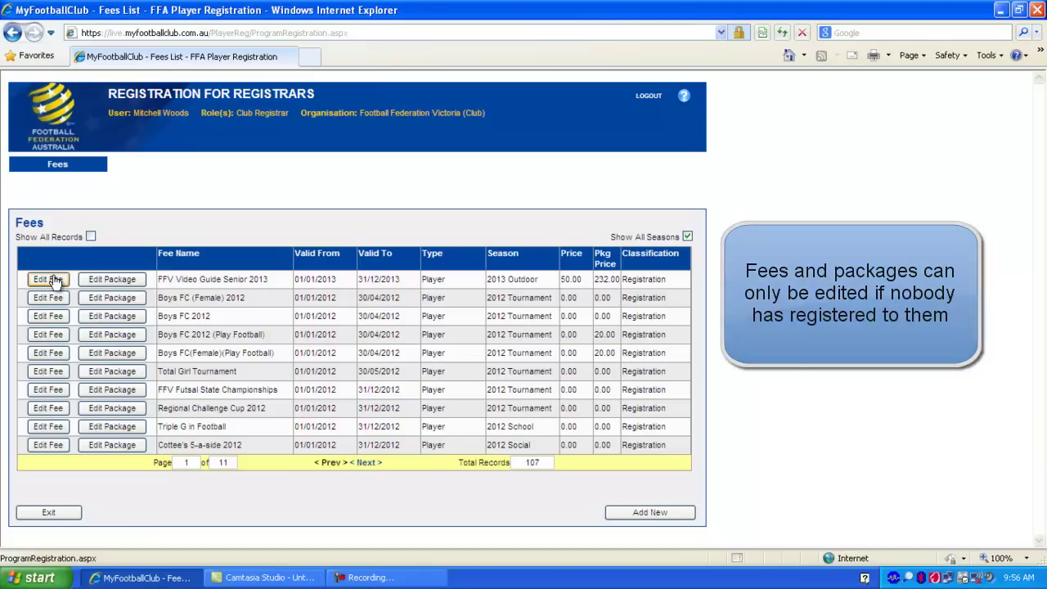
{"action": "left_click", "coordinate": [51, 279]}
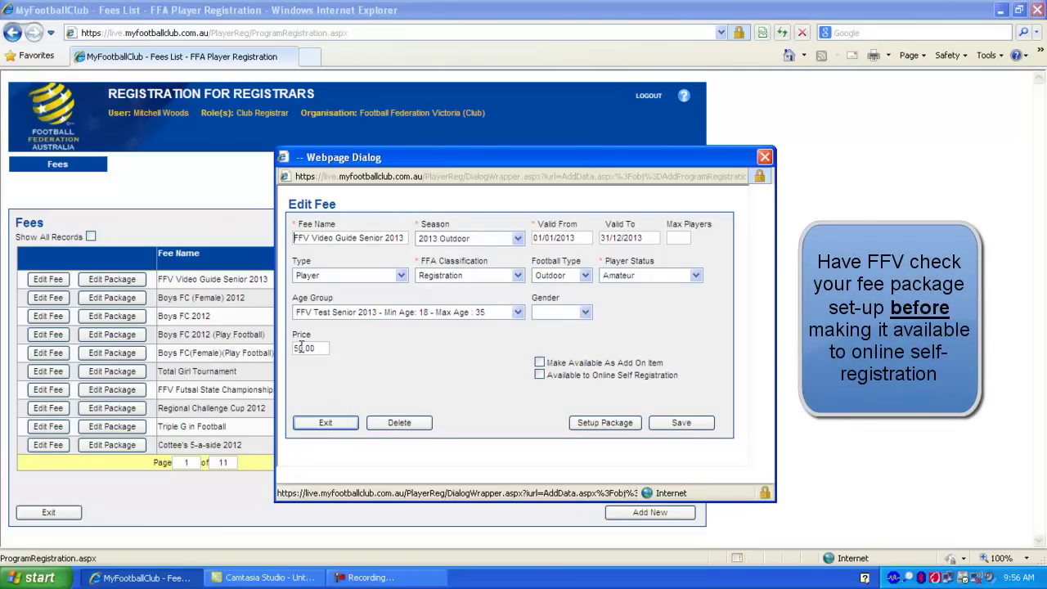
{"action": "left_click_drag", "start_coordinate": [304, 347], "coordinate": [294, 352]}
{"action": "type", "text": "68"}
{"action": "left_click", "coordinate": [539, 375]}
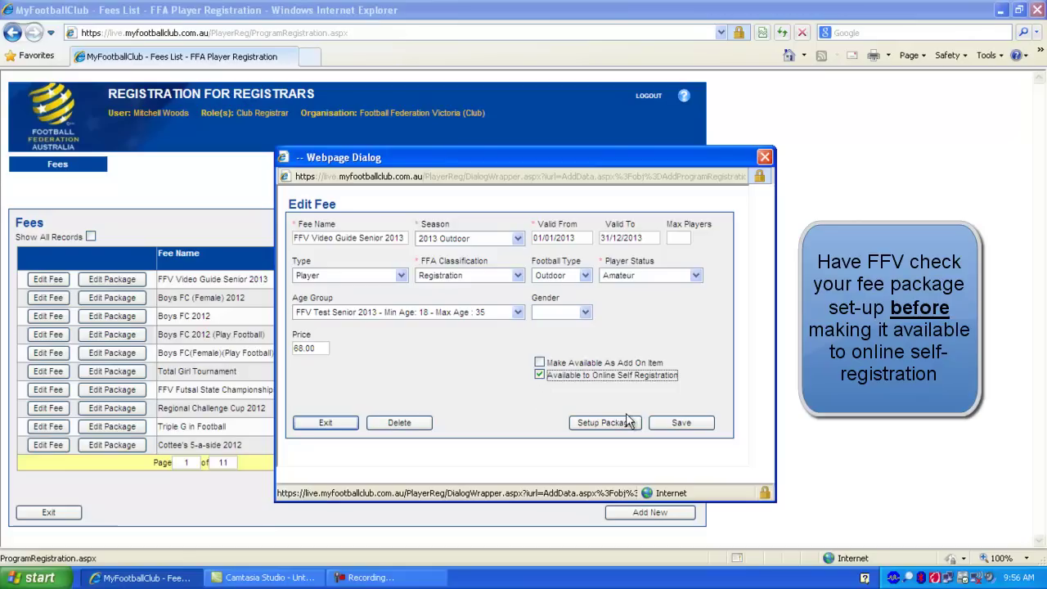
{"action": "left_click", "coordinate": [677, 424]}
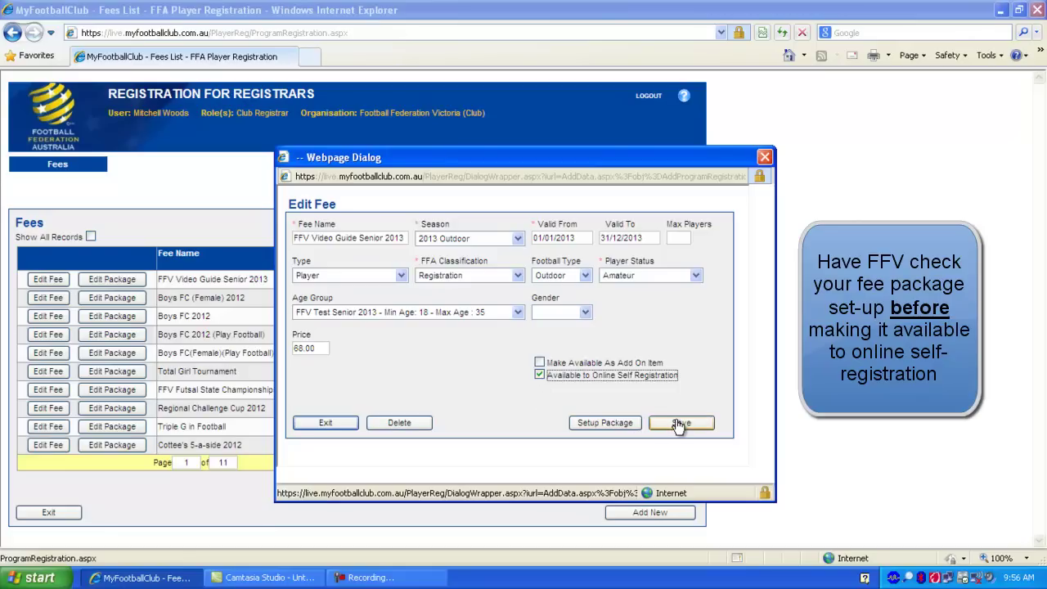